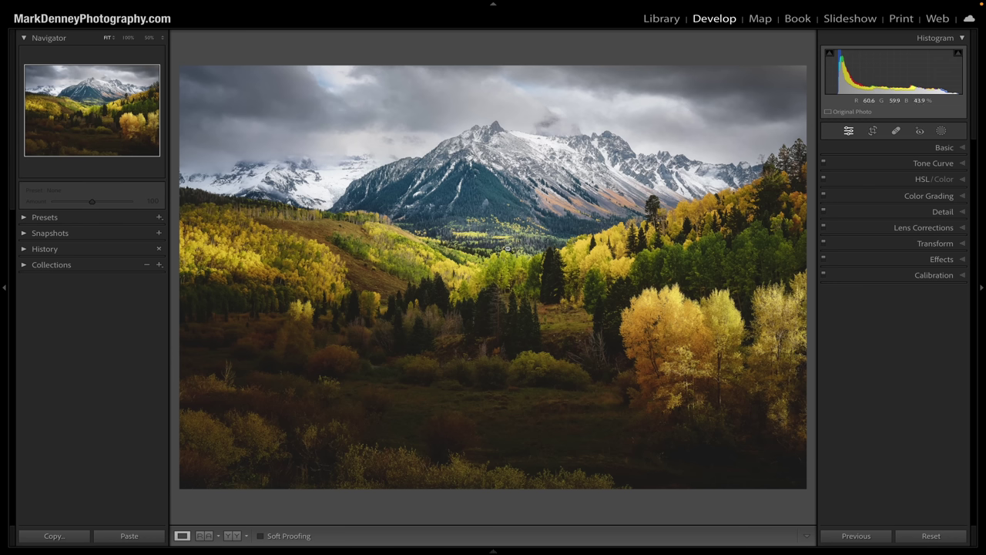
Show the edited photo and toggle Mask 2 off and on to see its effect.
{"action": "key", "text": "backslash"}
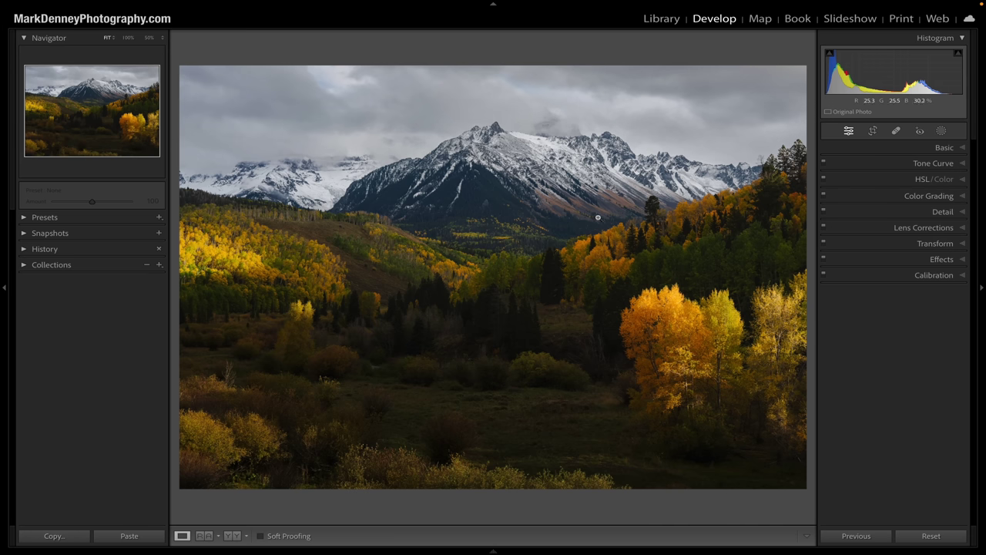
{"action": "left_click", "coordinate": [942, 131]}
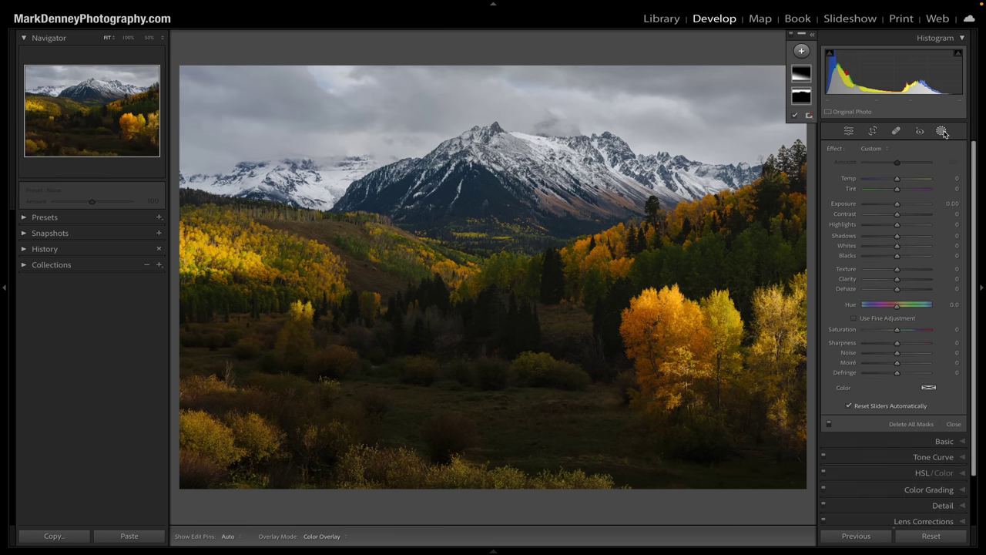
{"action": "left_click", "coordinate": [813, 36]}
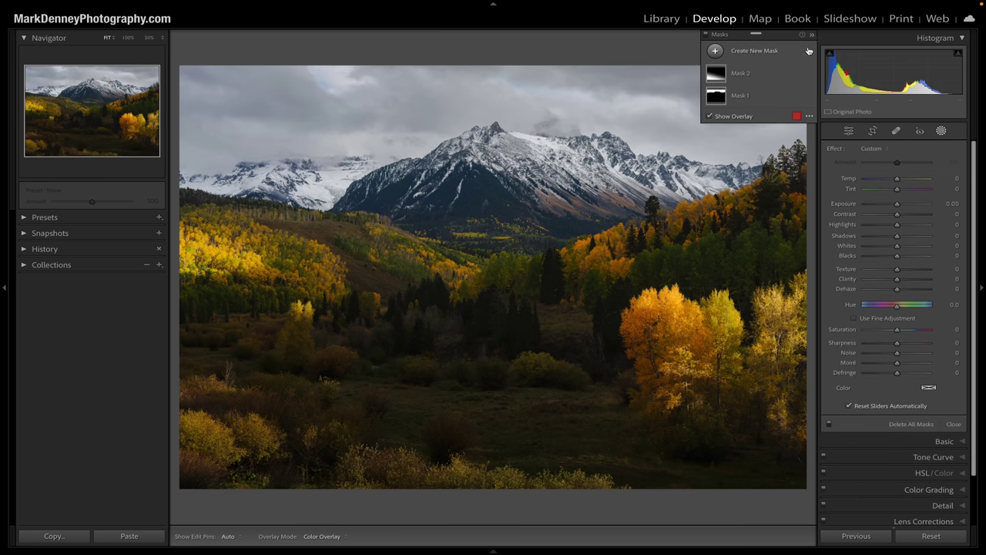
{"action": "left_click", "coordinate": [806, 77]}
{"action": "left_click", "coordinate": [806, 77]}
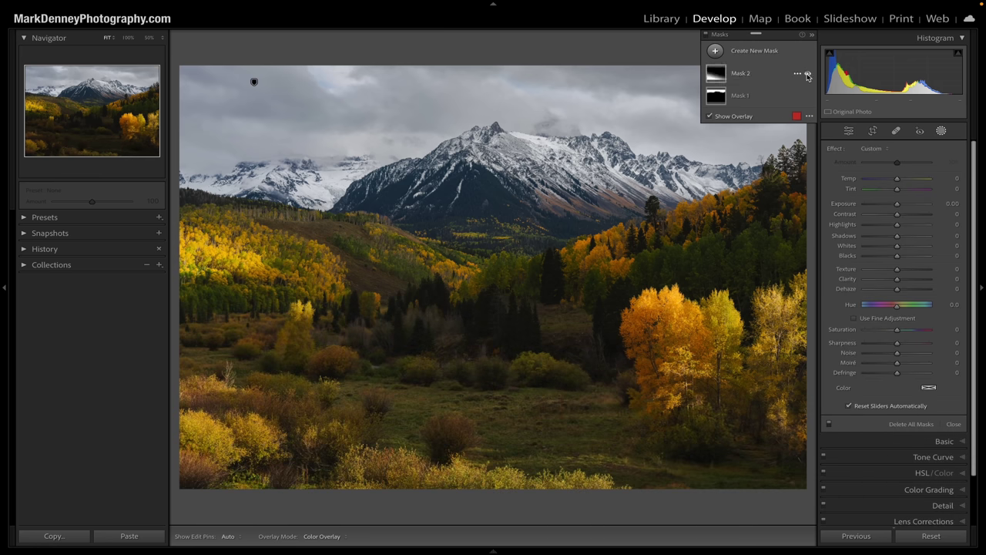
{"action": "left_click", "coordinate": [807, 75]}
{"action": "left_click", "coordinate": [808, 76]}
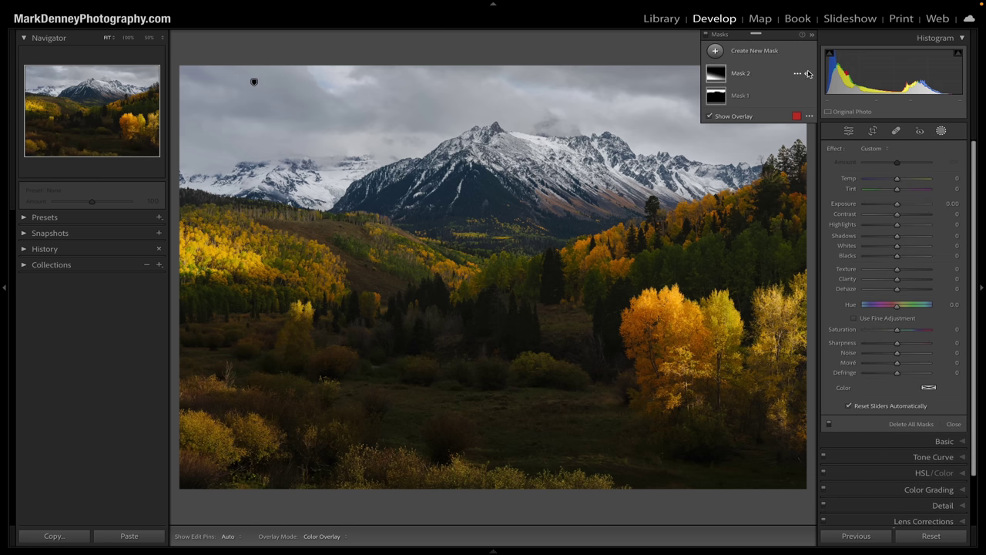
{"action": "left_click", "coordinate": [807, 76]}
{"action": "left_click", "coordinate": [807, 75]}
Toggle Mask 1 off and on to compare the sky, then close masking.
{"action": "left_click", "coordinate": [808, 97]}
{"action": "left_click", "coordinate": [807, 97]}
{"action": "left_click", "coordinate": [808, 97]}
{"action": "left_click", "coordinate": [807, 97]}
{"action": "left_click", "coordinate": [812, 36]}
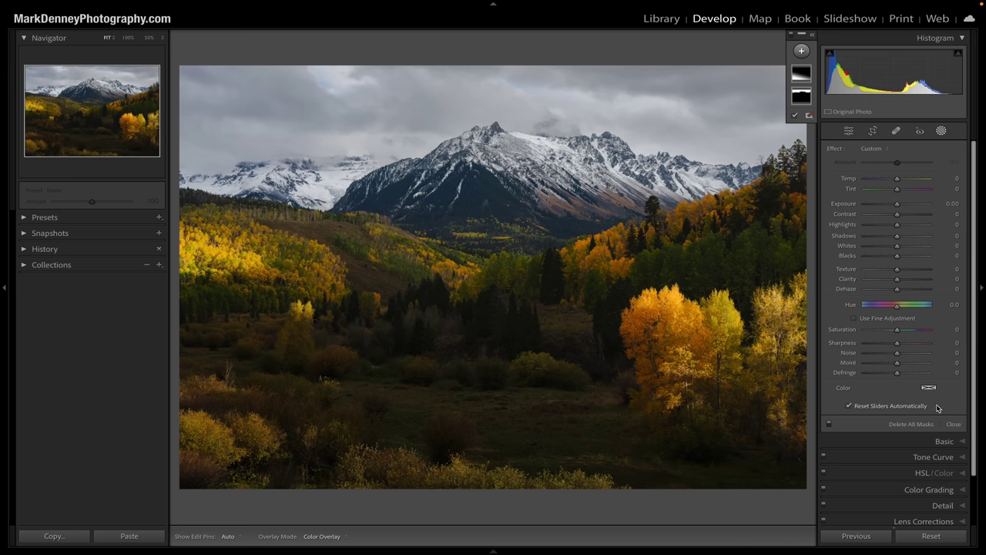
{"action": "left_click", "coordinate": [954, 424]}
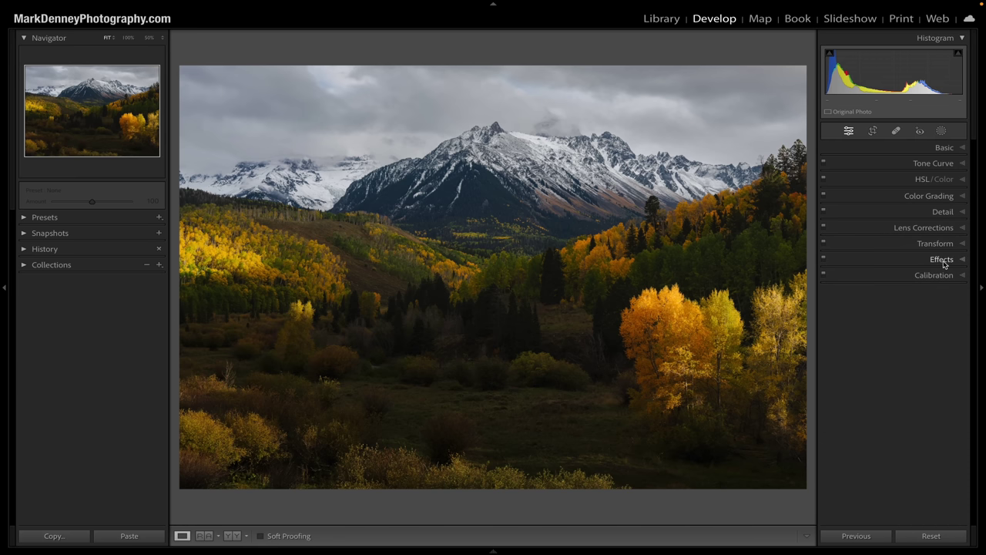
Adjust the Post-Crop Vignetting Amount and switch Effects off and on to compare.
{"action": "left_click", "coordinate": [944, 259]}
{"action": "left_click_drag", "start_coordinate": [896, 293], "coordinate": [894, 295]}
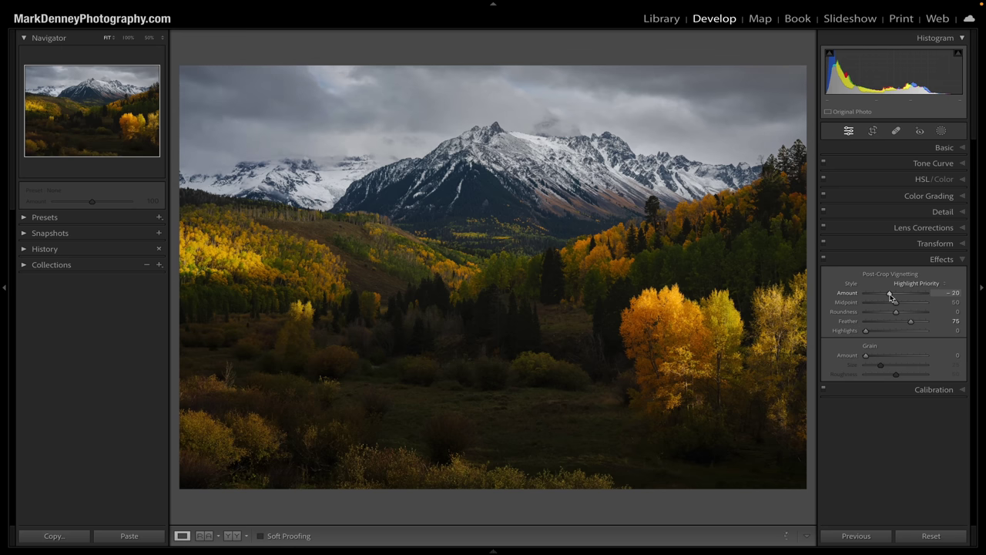
{"action": "left_click", "coordinate": [824, 259]}
{"action": "left_click", "coordinate": [823, 260]}
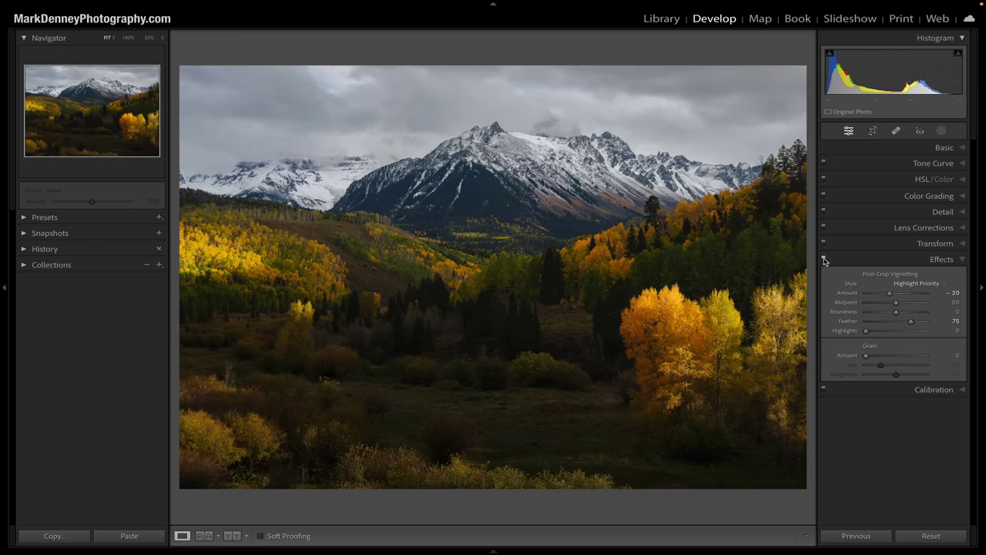
{"action": "left_click", "coordinate": [824, 261]}
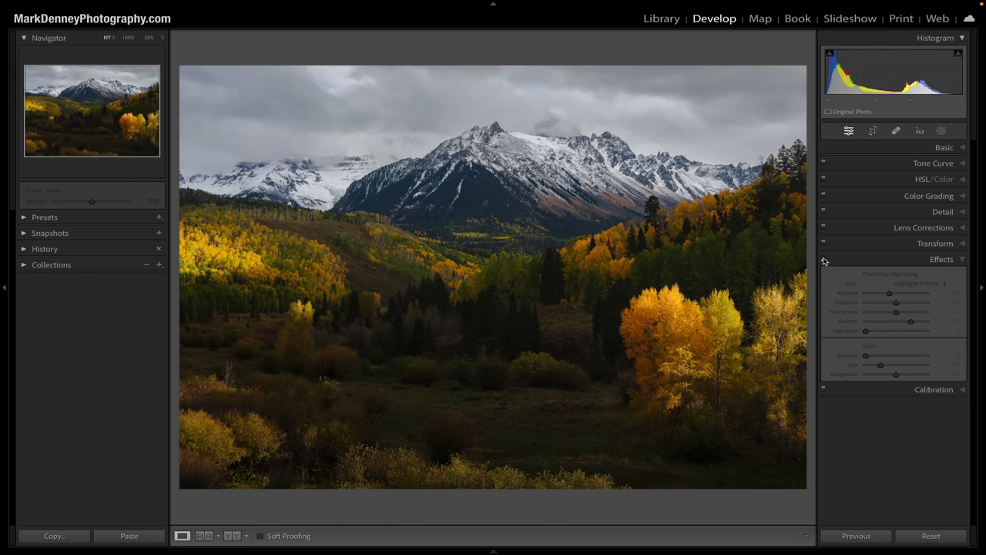
{"action": "left_click", "coordinate": [823, 259]}
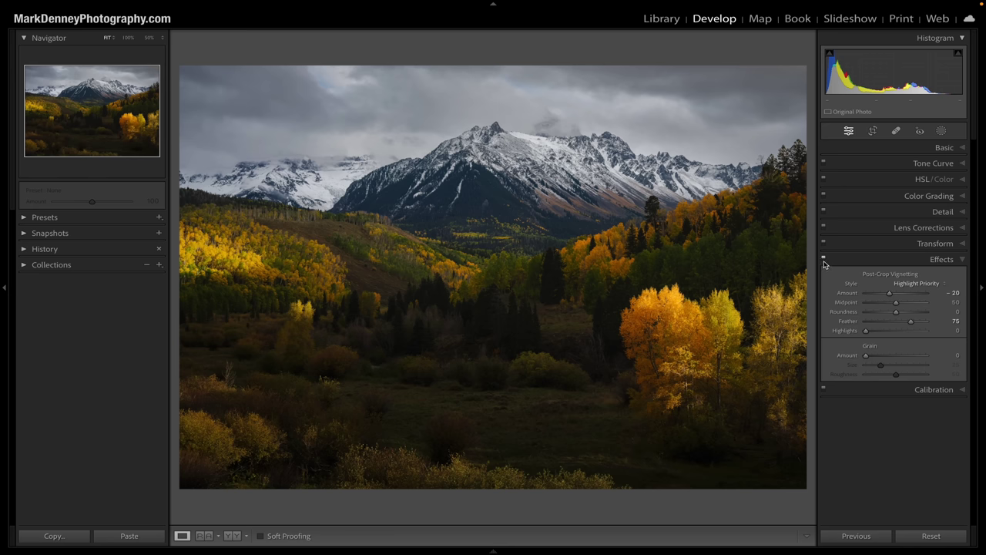
{"action": "left_click", "coordinate": [823, 259]}
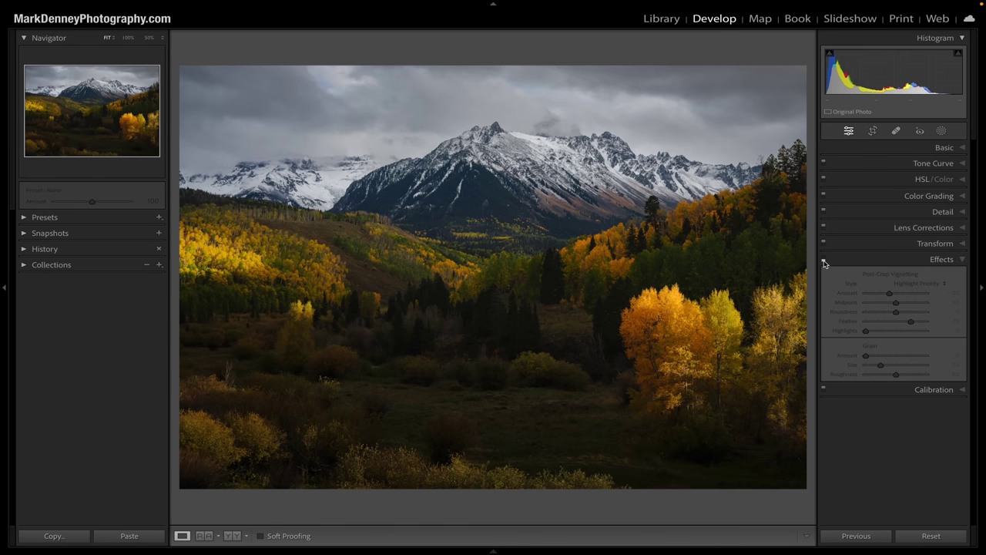
{"action": "left_click", "coordinate": [823, 259]}
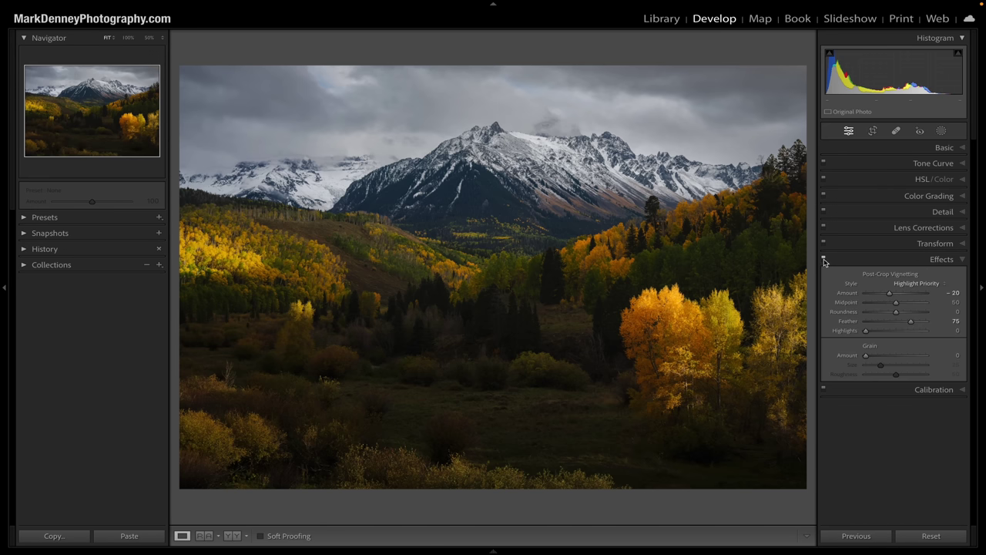
{"action": "left_click", "coordinate": [823, 260]}
{"action": "left_click", "coordinate": [823, 259]}
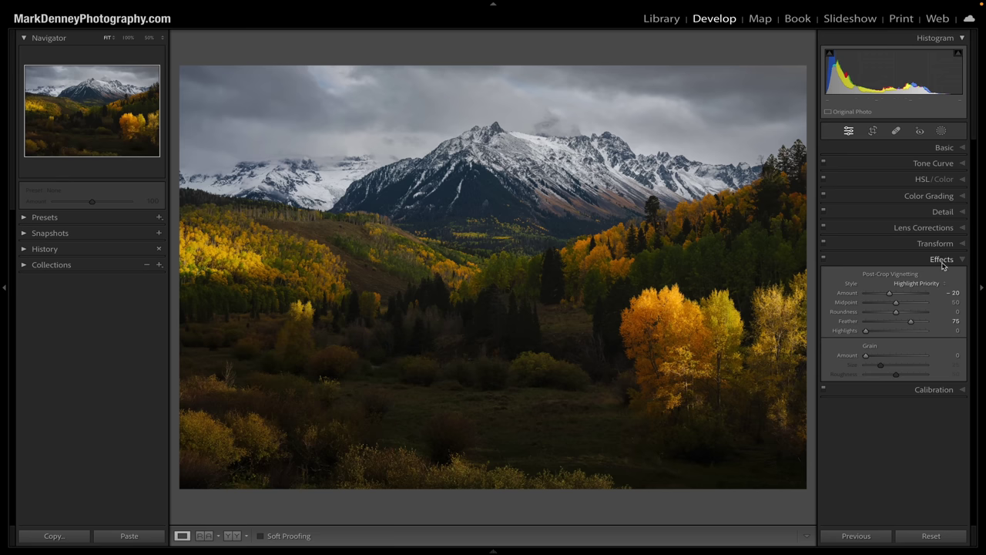
Collapse Effects and open the Masking panel showing Mask 1 and Mask 2.
{"action": "left_click", "coordinate": [943, 261]}
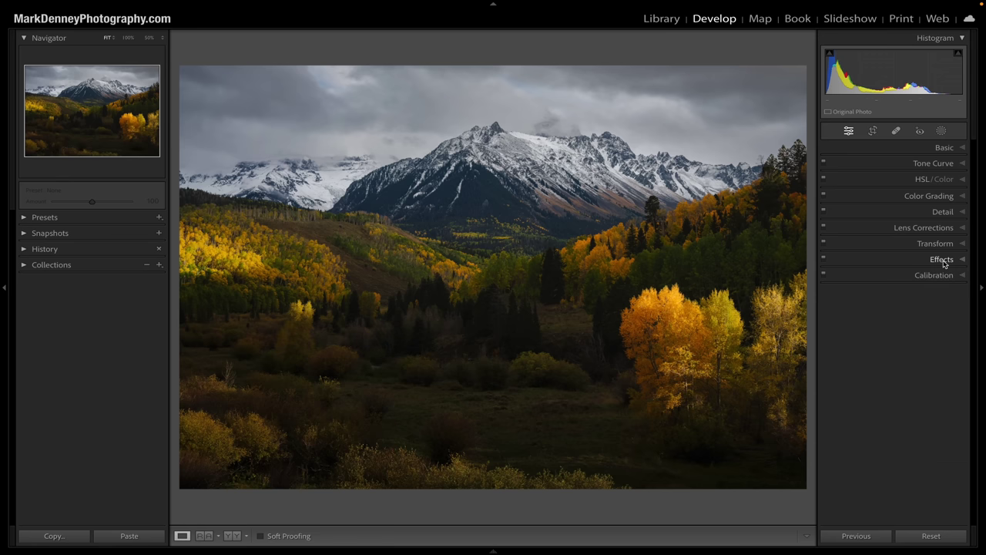
{"action": "left_click", "coordinate": [940, 132]}
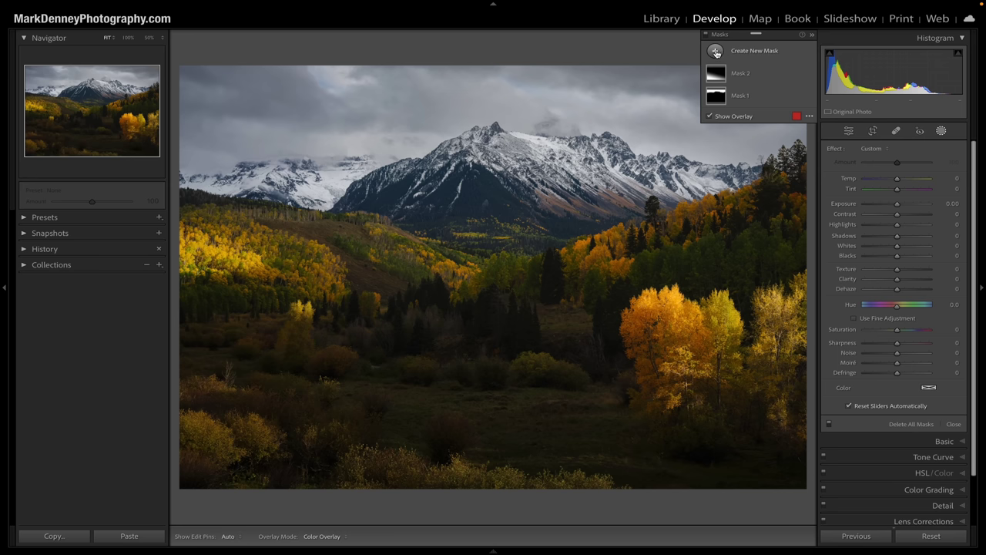
Draw a new radial gradient mask, centre it slightly low and widen it across the frame.
{"action": "left_click", "coordinate": [716, 52]}
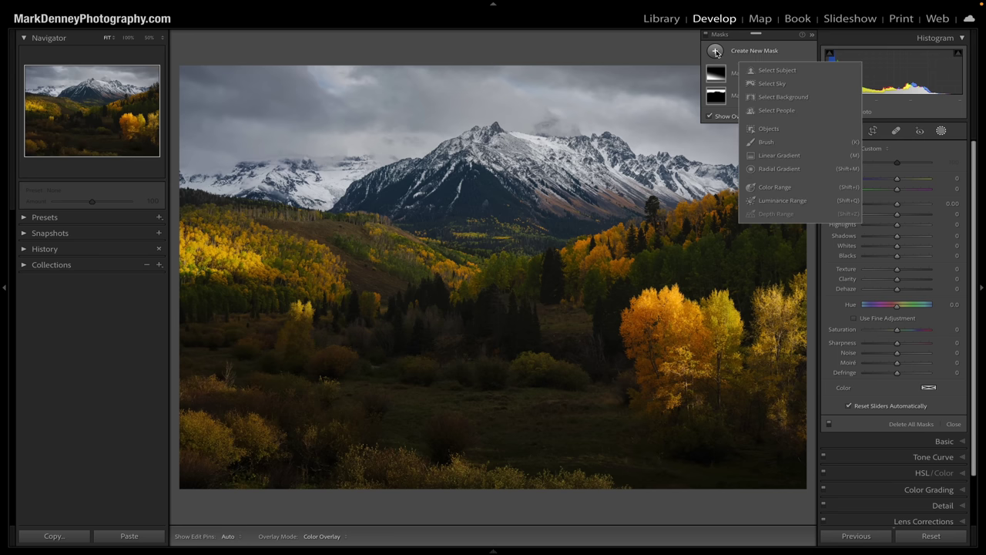
{"action": "left_click", "coordinate": [778, 170]}
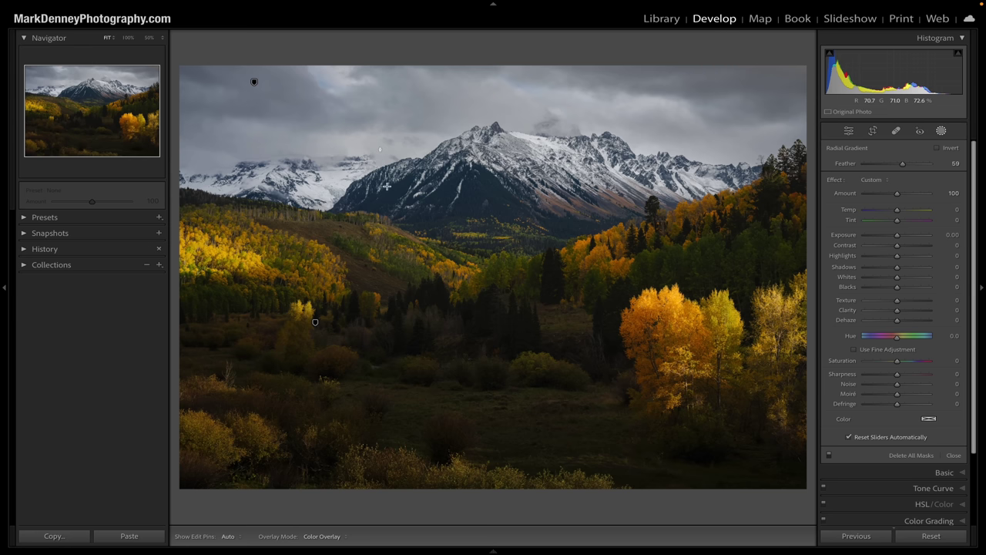
{"action": "left_click_drag", "start_coordinate": [379, 149], "coordinate": [694, 291]}
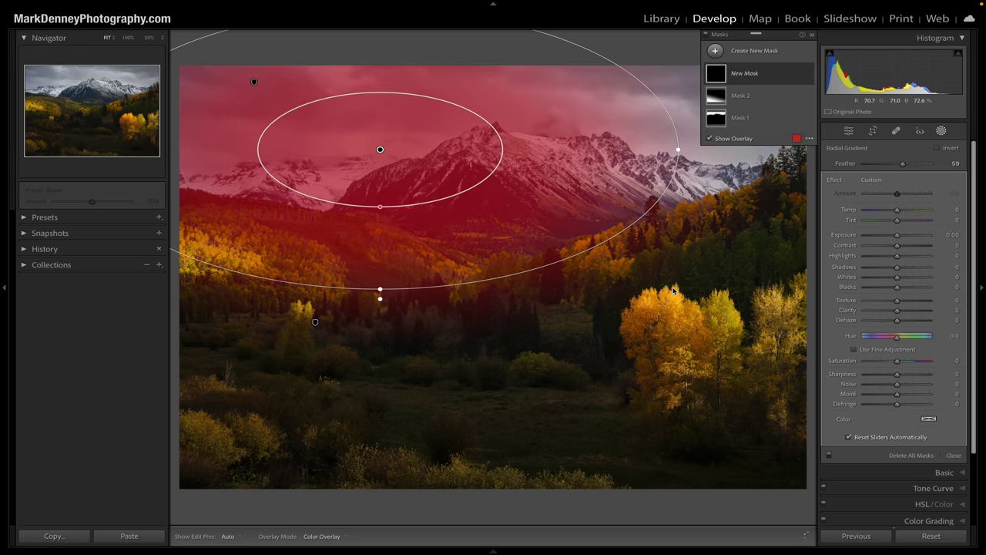
{"action": "left_click_drag", "start_coordinate": [380, 149], "coordinate": [493, 231]}
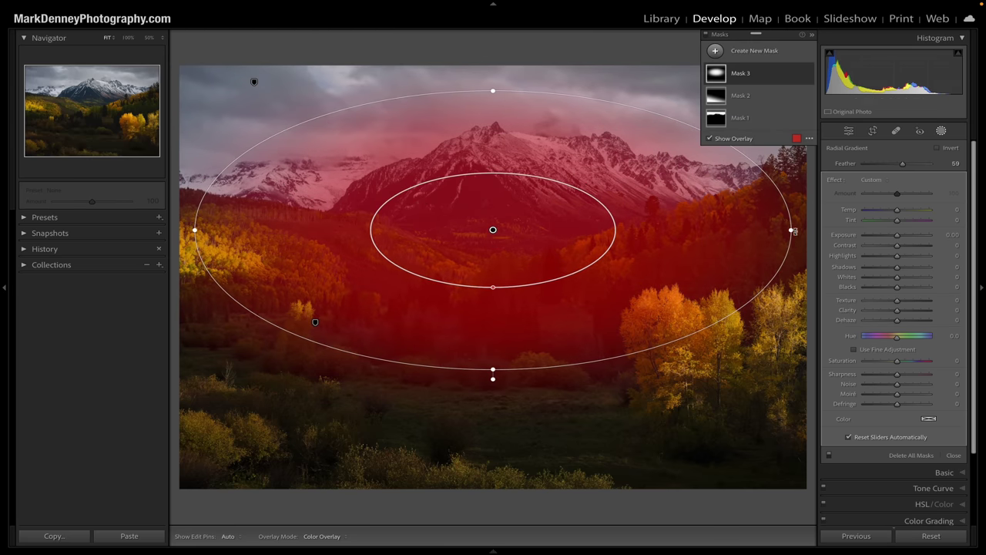
{"action": "left_click_drag", "start_coordinate": [794, 230], "coordinate": [810, 229]}
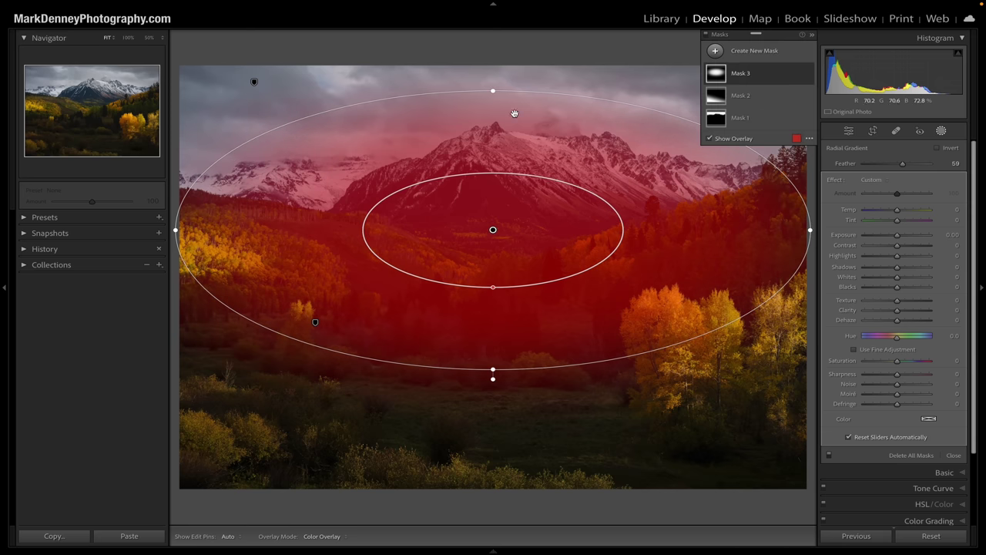
{"action": "left_click_drag", "start_coordinate": [494, 229], "coordinate": [493, 246]}
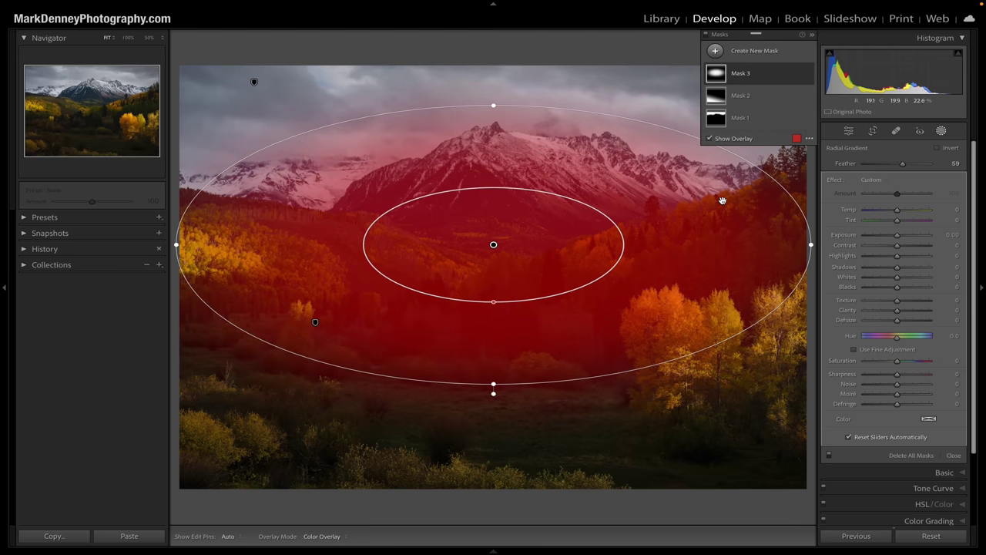
Set the radial mask's feather to 50 and raise its exposure to about 0.45.
{"action": "left_click_drag", "start_coordinate": [904, 164], "coordinate": [903, 166]}
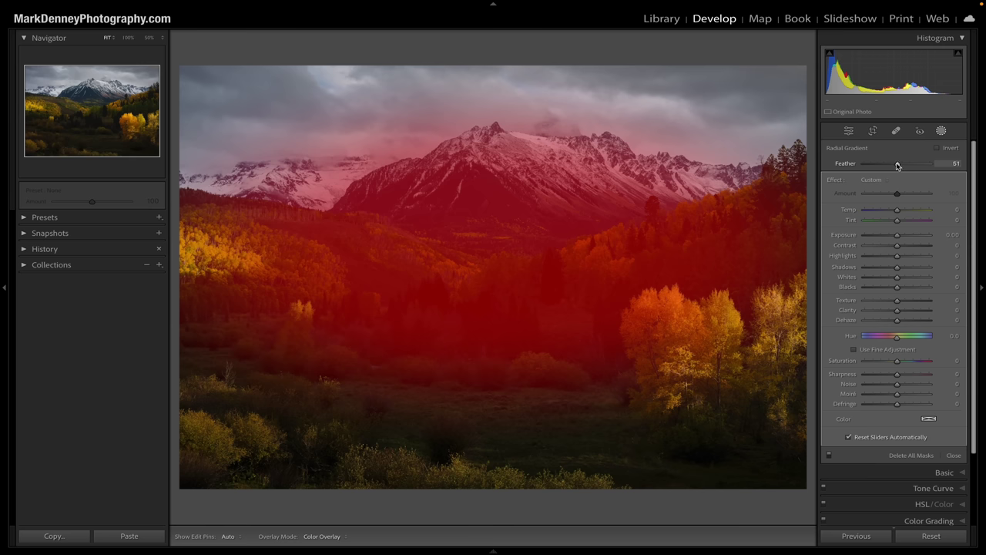
{"action": "left_click_drag", "start_coordinate": [898, 165], "coordinate": [897, 165]}
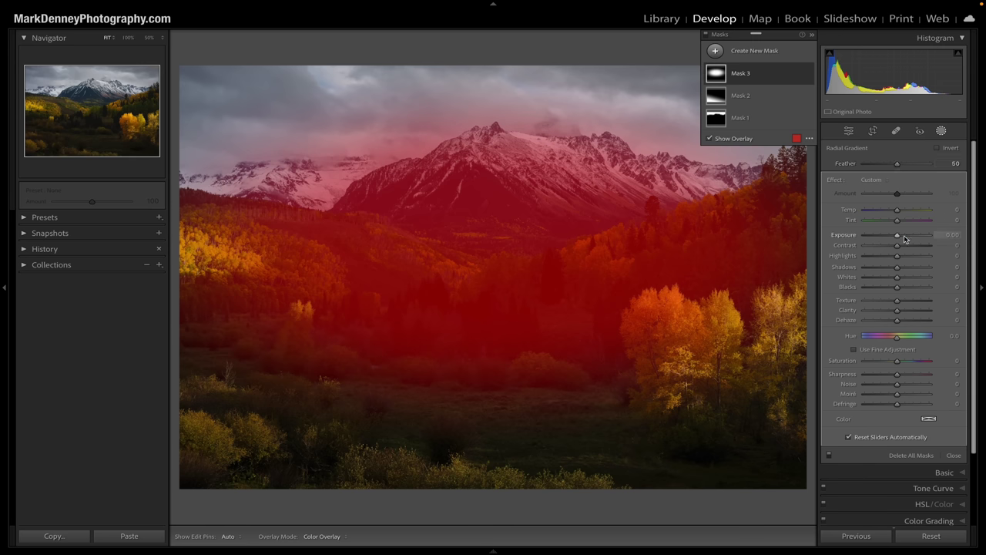
{"action": "mouse_move", "coordinate": [899, 238]}
{"action": "left_mouse_down"}
{"action": "mouse_move", "coordinate": [909, 238]}
{"action": "mouse_move", "coordinate": [901, 238]}
{"action": "left_mouse_up"}
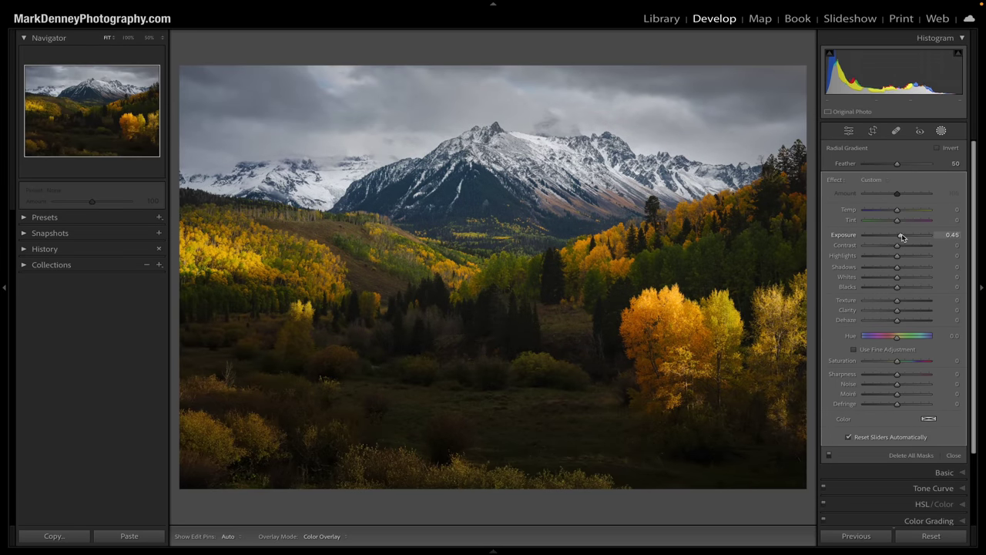
Raise Mask 3's exposure to 0.55 and toggle it off and on for a before/after comparison.
{"action": "left_click_drag", "start_coordinate": [902, 237], "coordinate": [903, 239]}
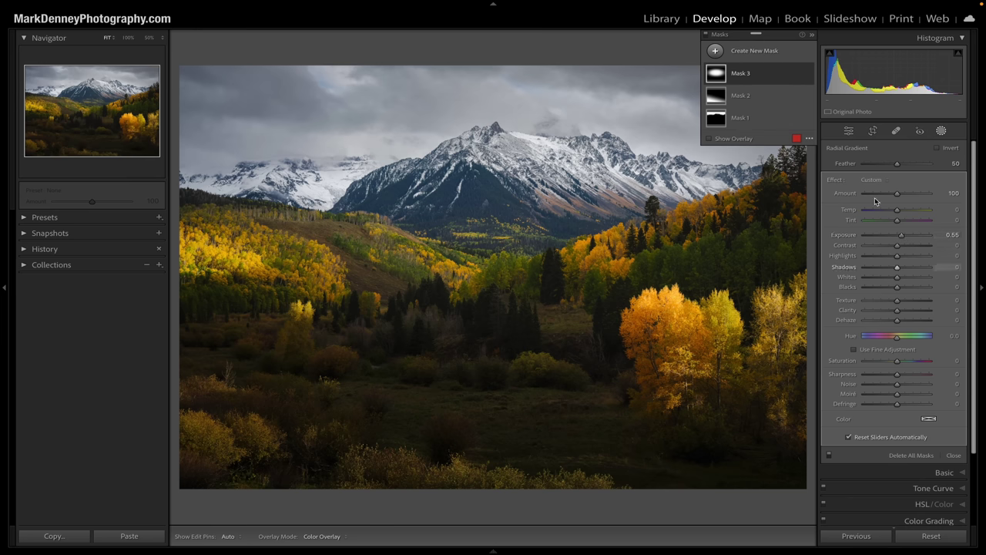
{"action": "left_click", "coordinate": [808, 73]}
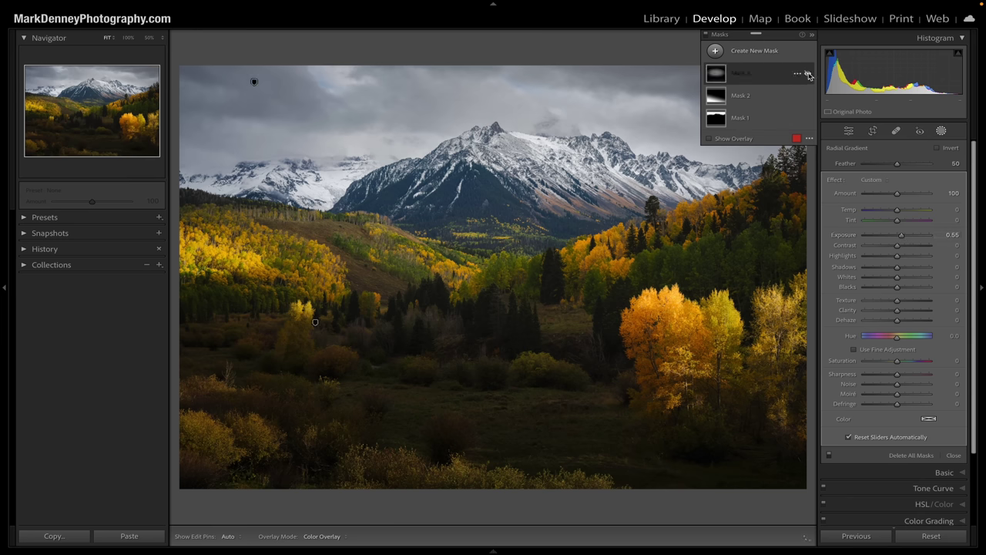
{"action": "left_click", "coordinate": [808, 73]}
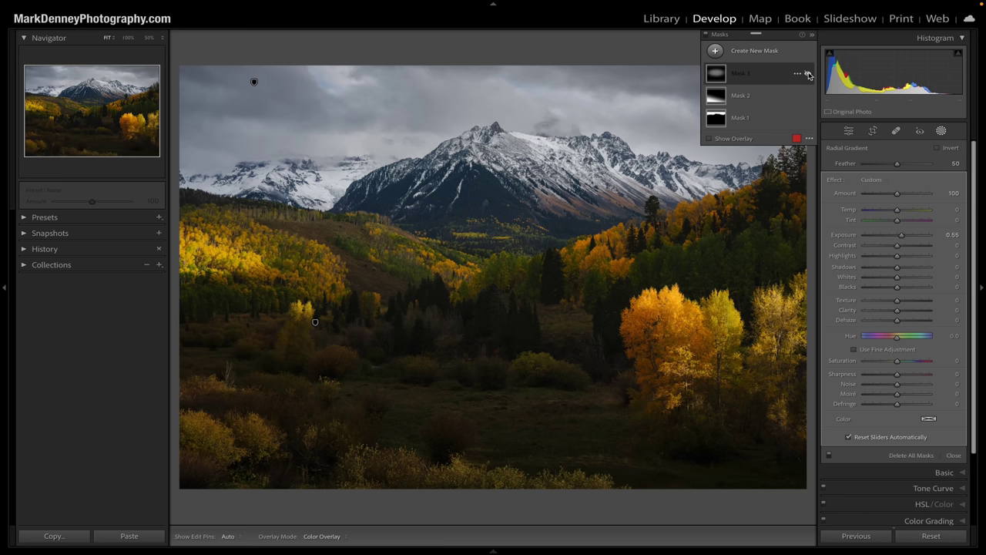
{"action": "left_click", "coordinate": [808, 75]}
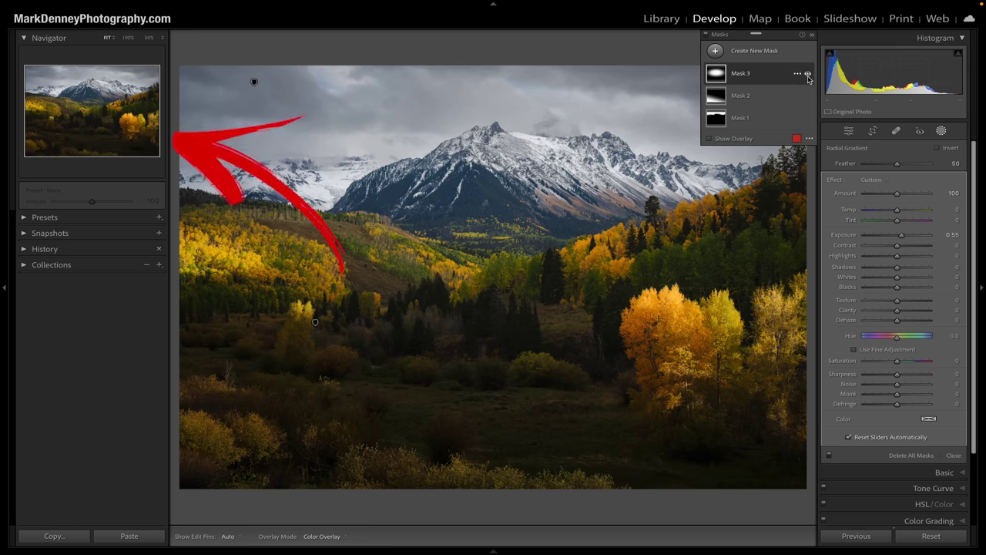
{"action": "left_click", "coordinate": [809, 75]}
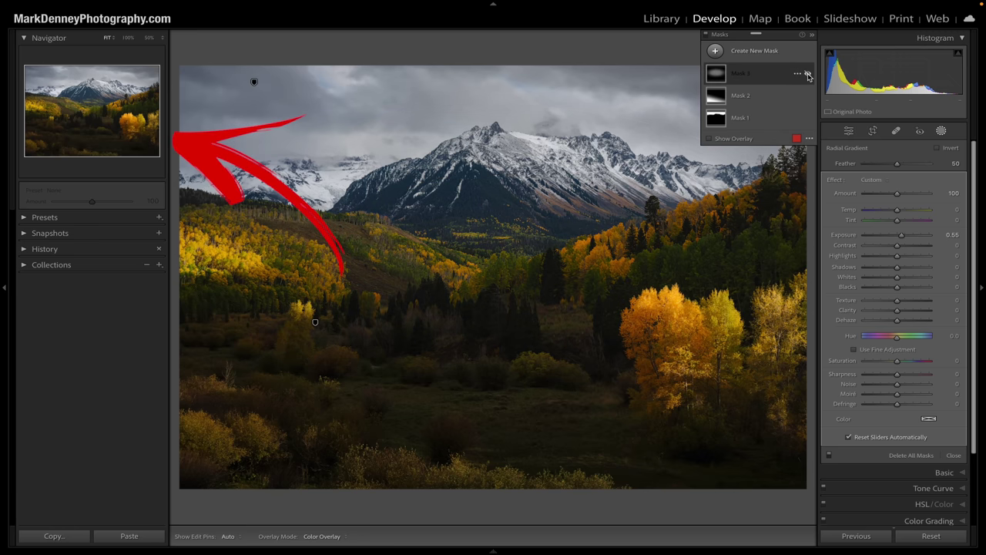
{"action": "left_click", "coordinate": [808, 75]}
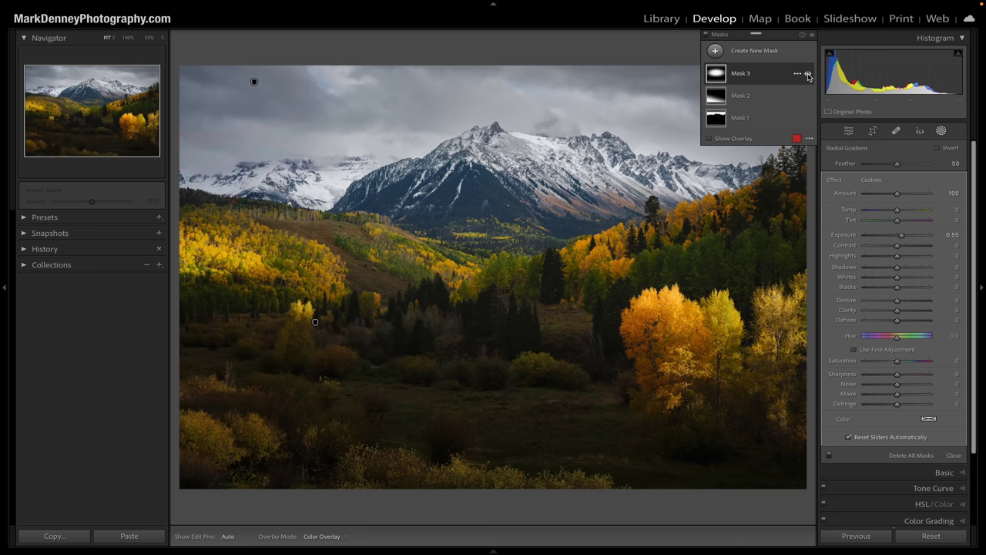
{"action": "left_click", "coordinate": [808, 75]}
{"action": "left_click", "coordinate": [809, 75]}
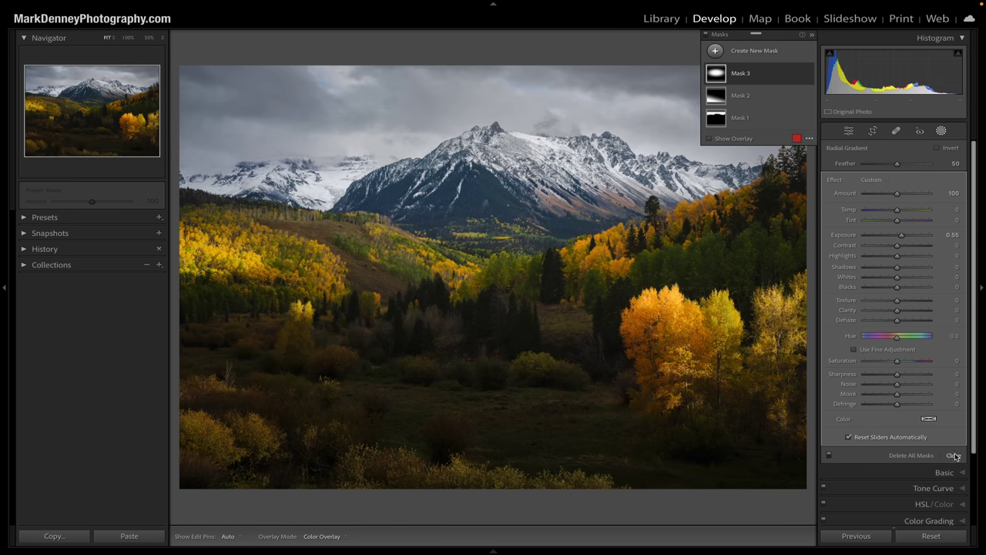
Close masking, nudge the Post-Crop Vignetting Feather, and collapse the Effects panel.
{"action": "left_click", "coordinate": [953, 455]}
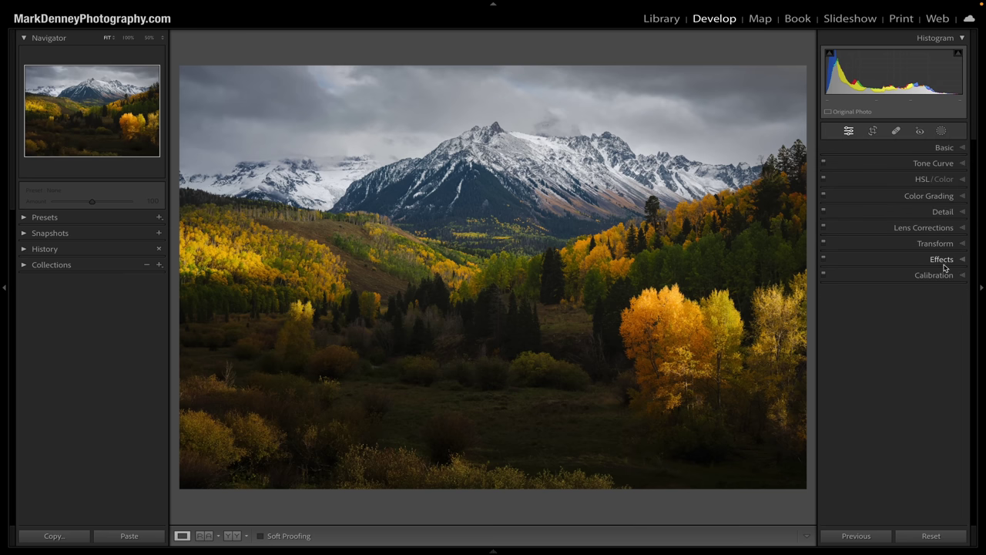
{"action": "left_click", "coordinate": [941, 262]}
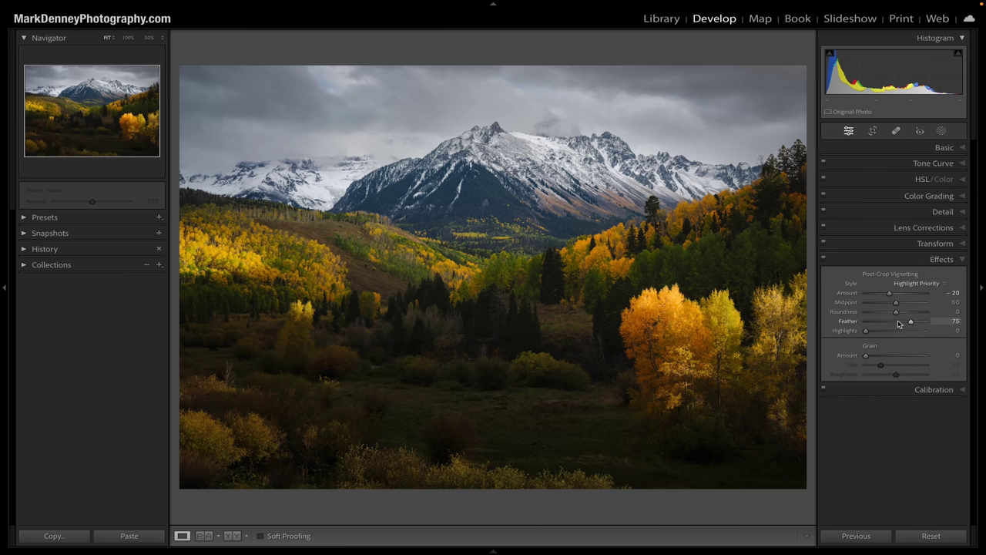
{"action": "left_click_drag", "start_coordinate": [897, 324], "coordinate": [904, 324]}
{"action": "left_click", "coordinate": [944, 260]}
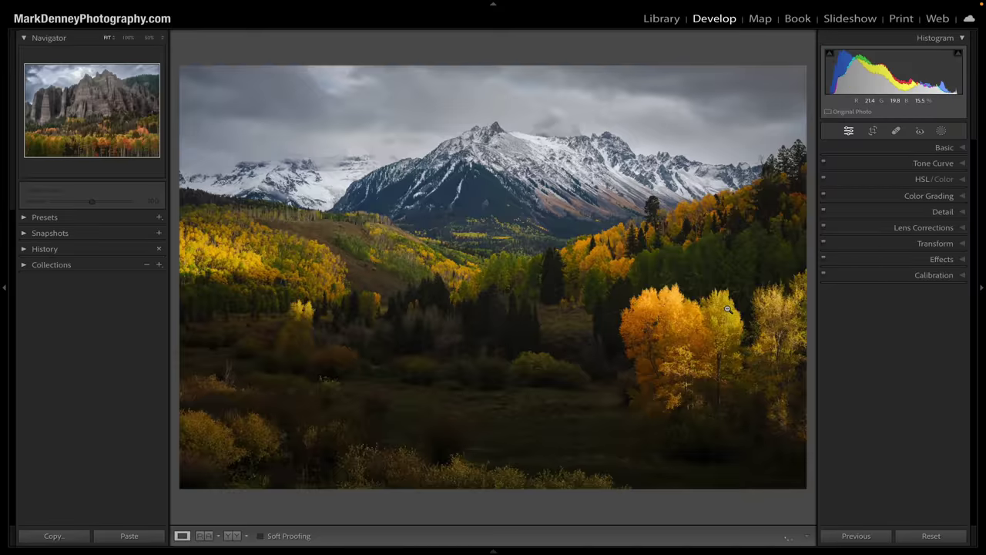
Go to the rock spires photo, add a new radial gradient mask, and zoom out.
{"action": "key", "text": "Right"}
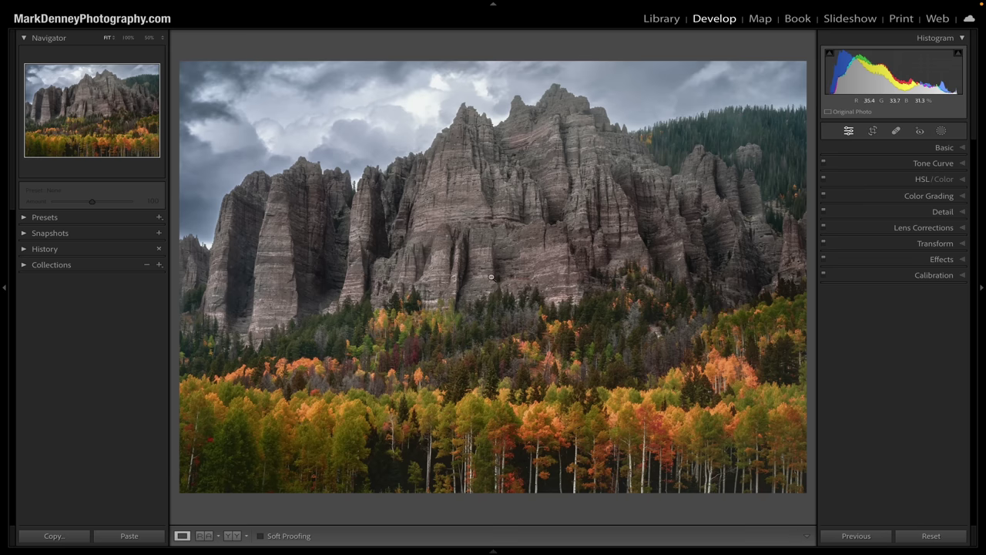
{"action": "left_click", "coordinate": [942, 133]}
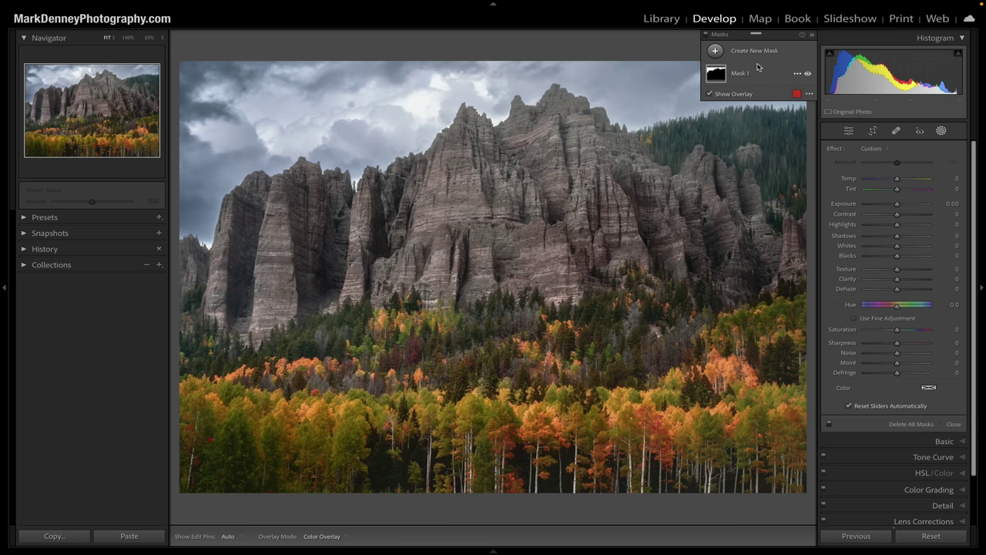
{"action": "left_click", "coordinate": [716, 51]}
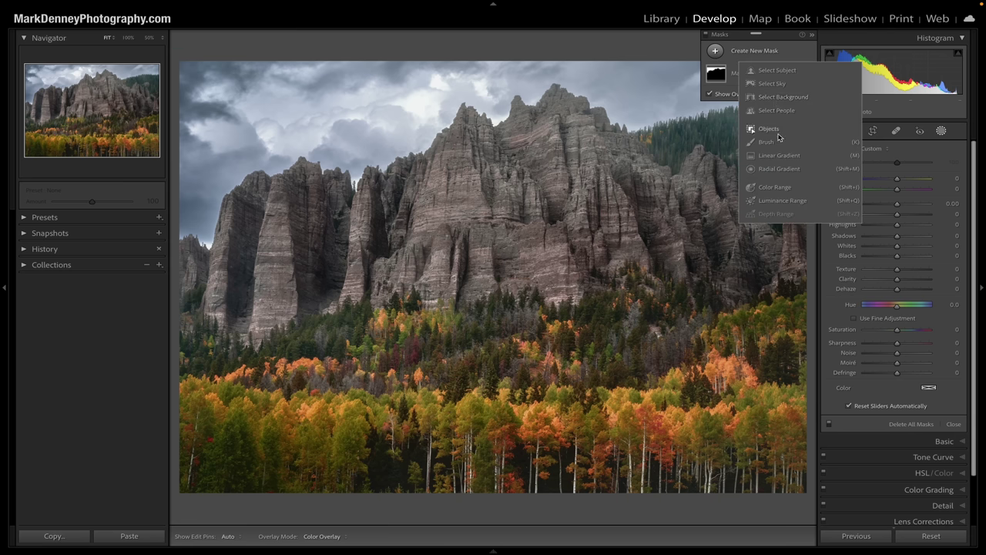
{"action": "left_click", "coordinate": [774, 168]}
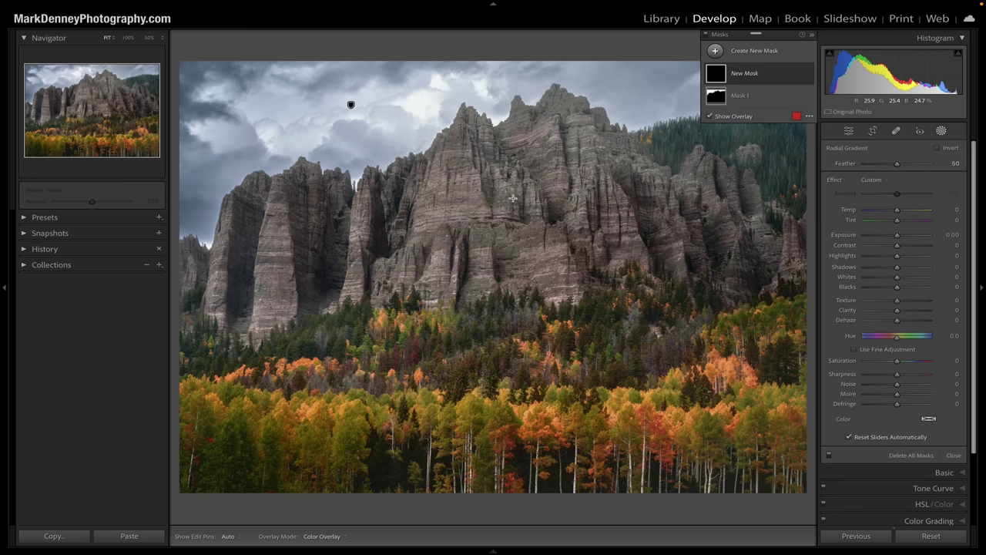
{"action": "key", "text": "ctrl+minus"}
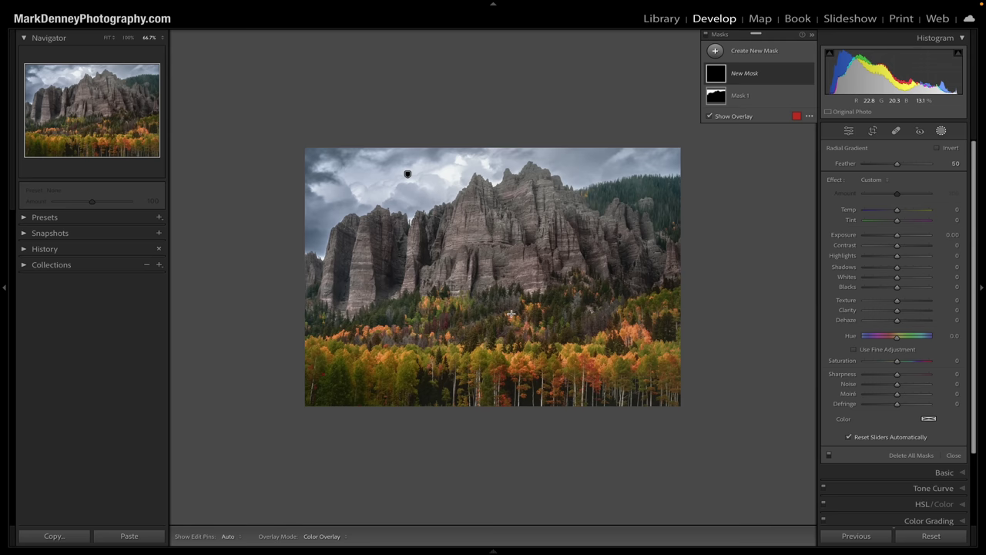
Draw a radial gradient over the spires, invert it, then shrink its outer ellipse and nudge it down.
{"action": "left_click_drag", "start_coordinate": [451, 210], "coordinate": [728, 427]}
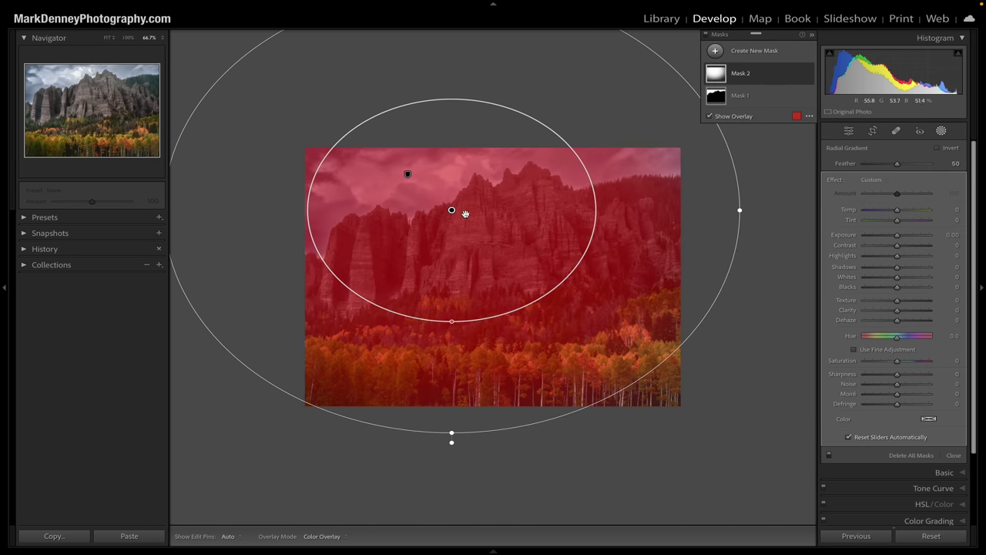
{"action": "left_click_drag", "start_coordinate": [451, 210], "coordinate": [489, 277]}
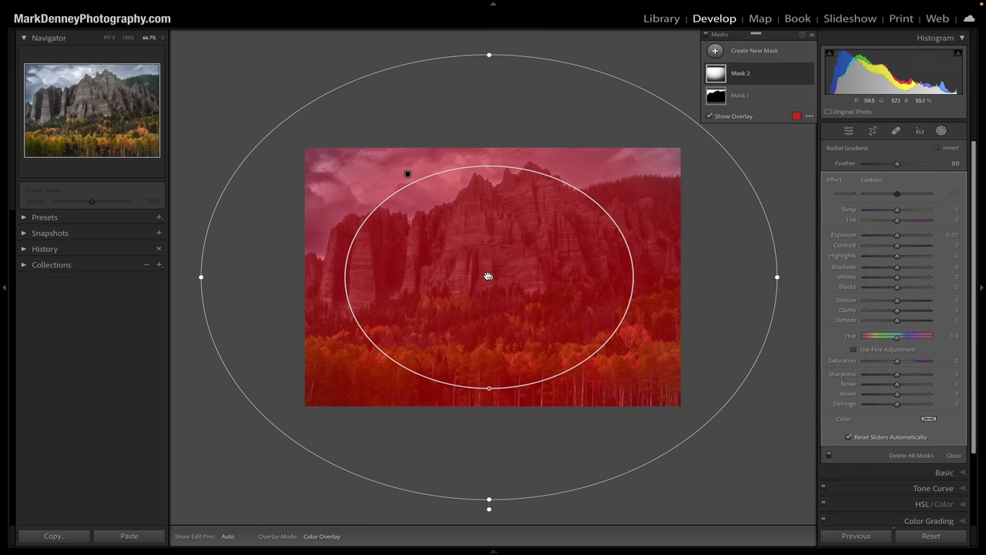
{"action": "left_click", "coordinate": [939, 149]}
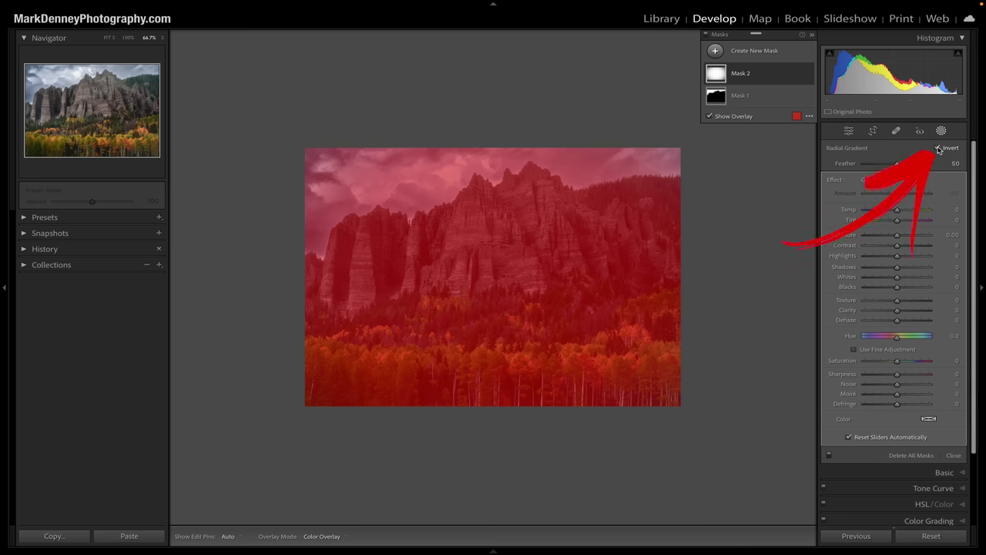
{"action": "mouse_move", "coordinate": [640, 198]}
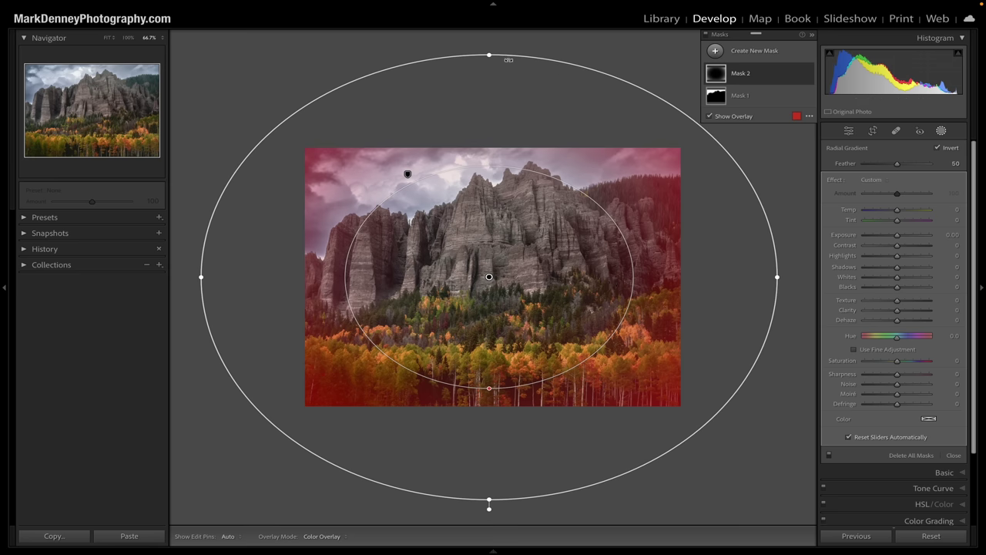
{"action": "left_click_drag", "start_coordinate": [490, 55], "coordinate": [493, 86]}
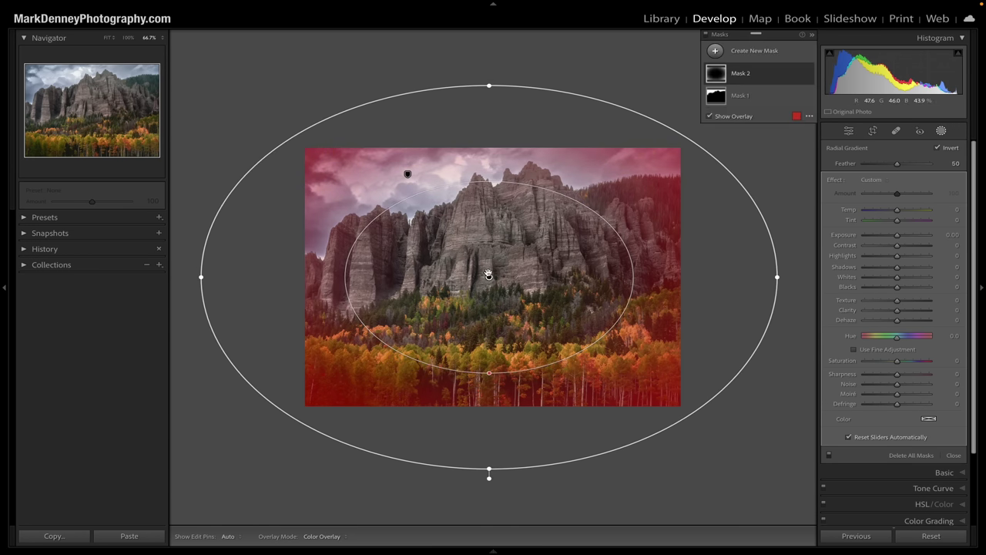
{"action": "left_click_drag", "start_coordinate": [488, 275], "coordinate": [487, 282]}
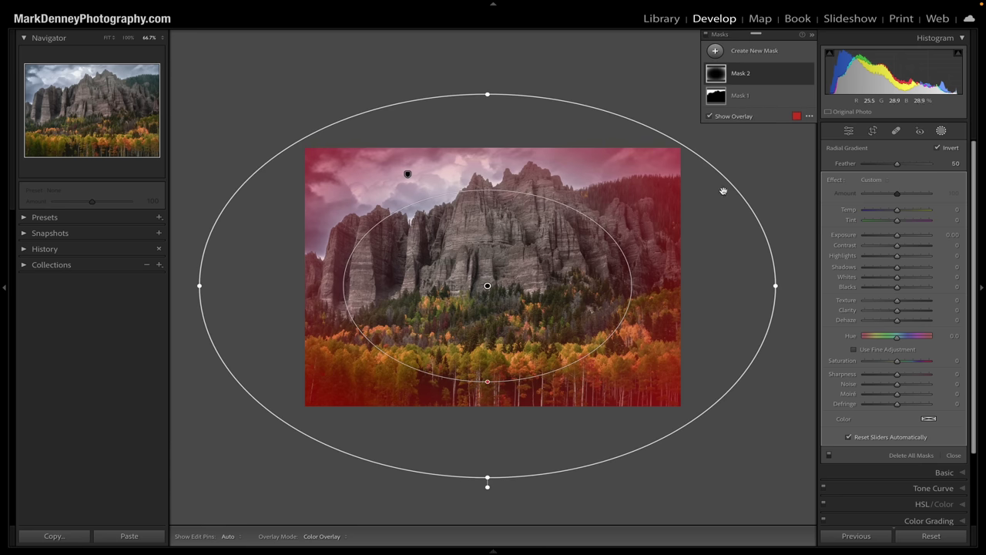